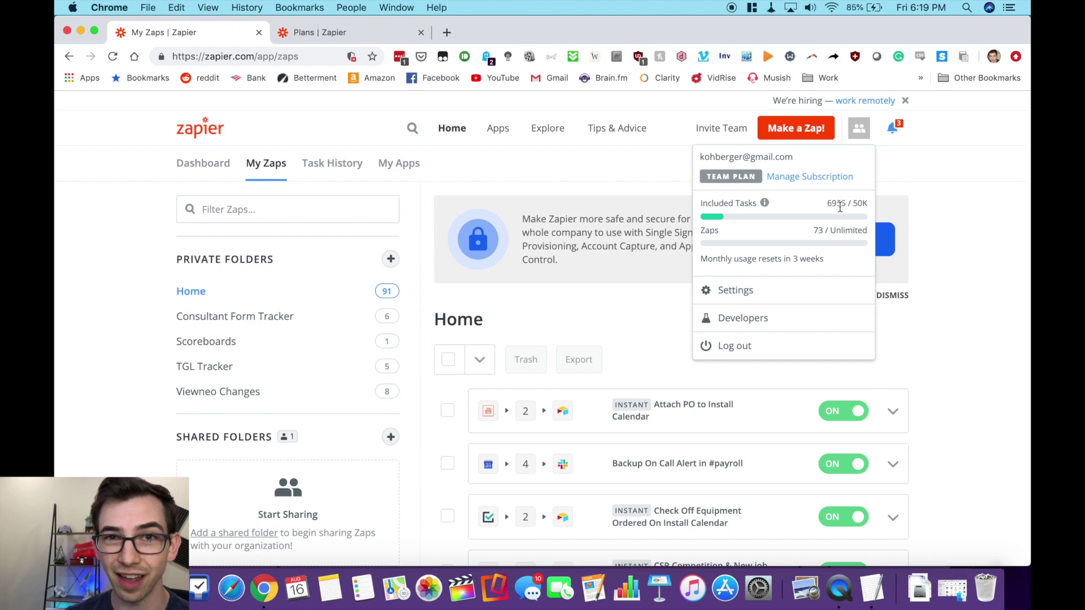
- Look through the list of existing Zaps in the Home folder
scroll(778, 359, "down", 5)
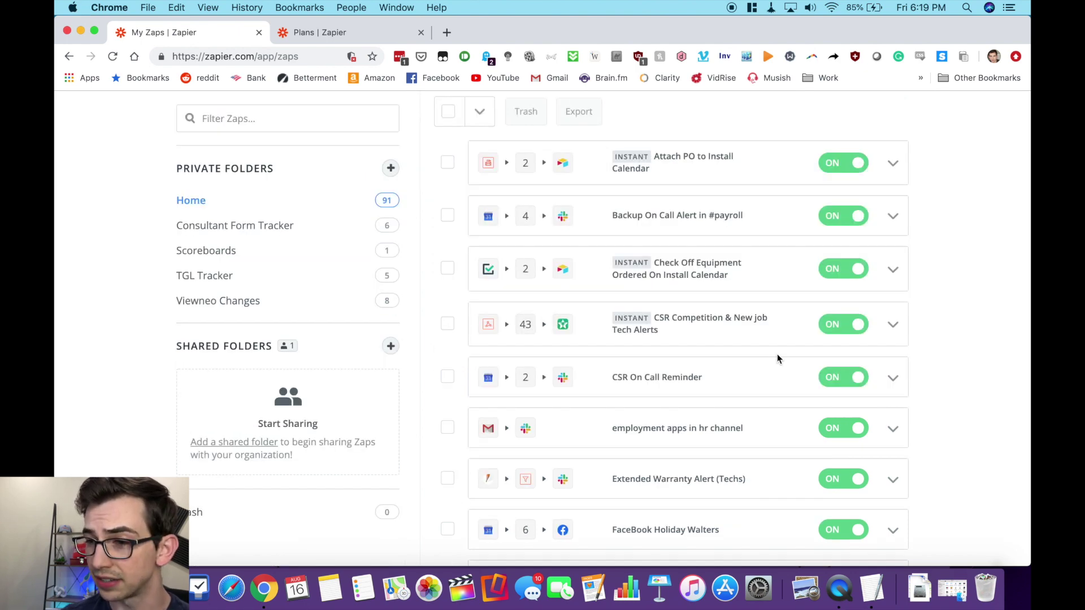
scroll(777, 355, "down", 1)
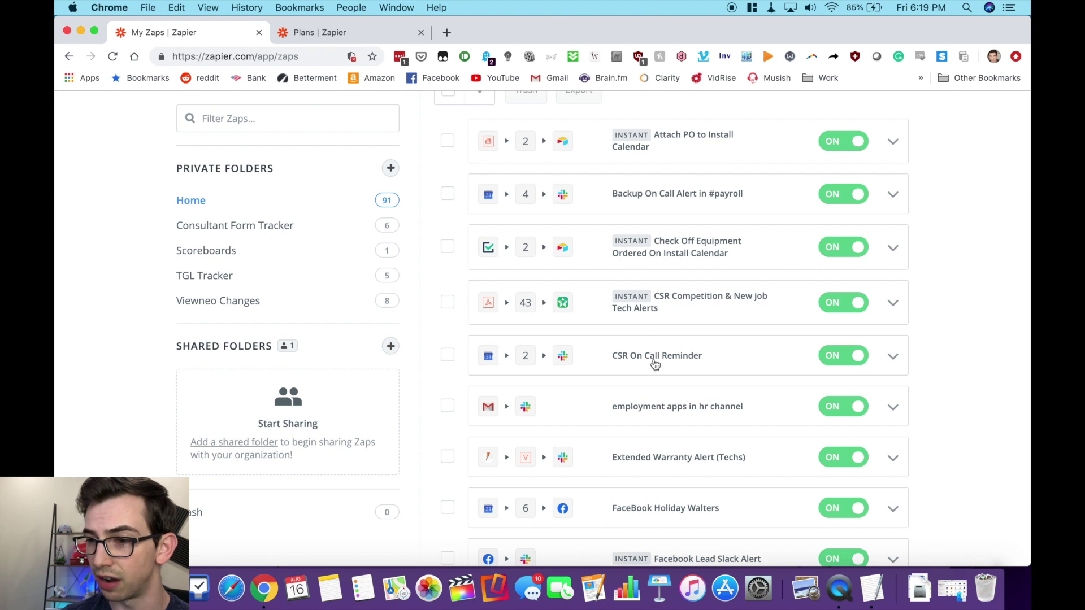
scroll(686, 212, "down", 3)
scroll(686, 212, "down", 5)
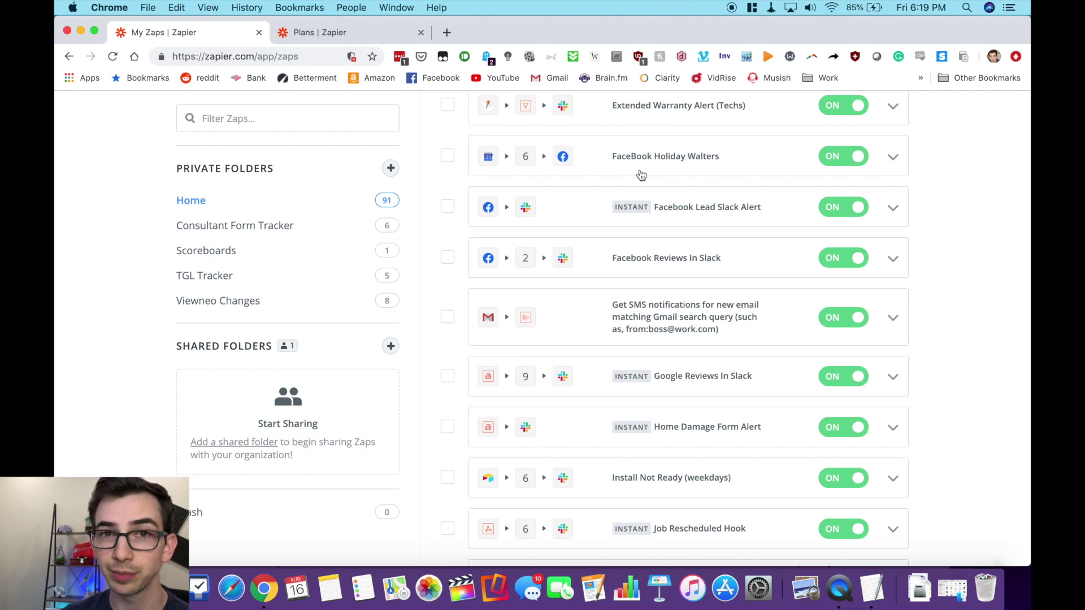
scroll(650, 198, "down", 2)
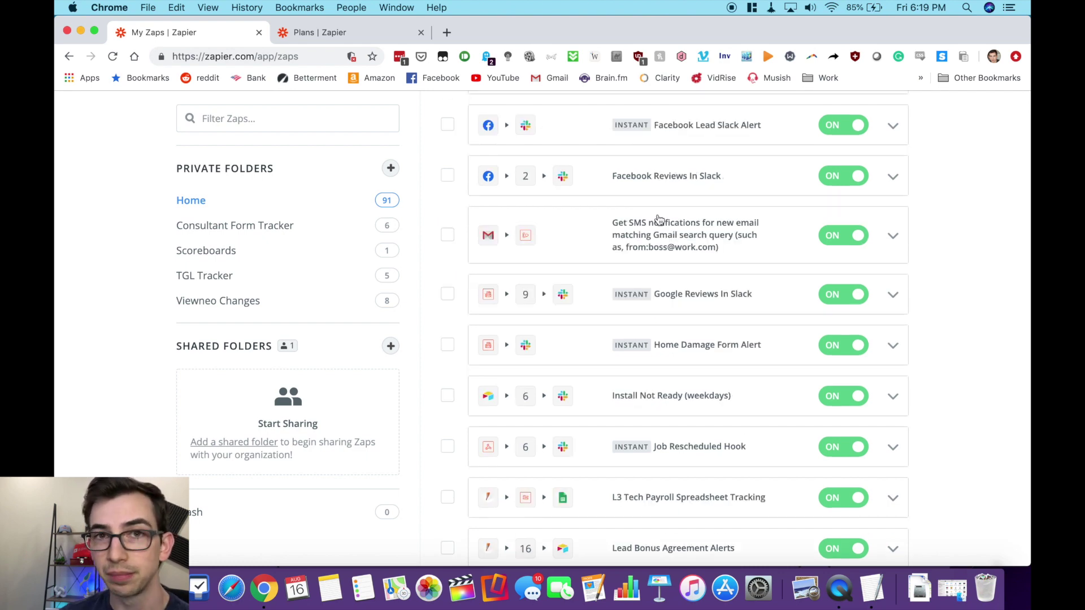
scroll(650, 192, "down", 10)
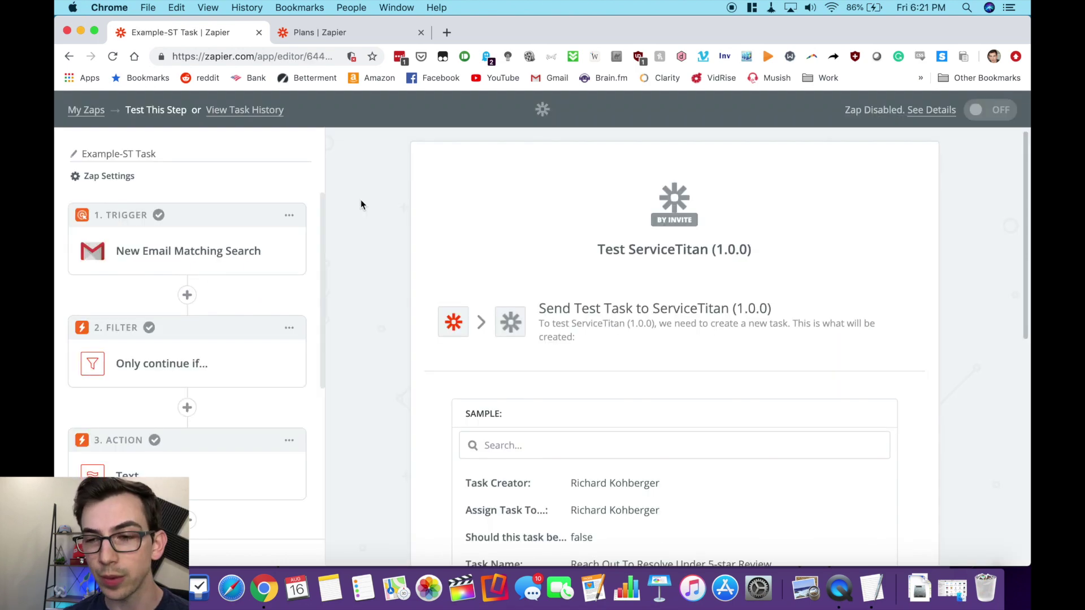
- Open the Example-ST Task Zap's Gmail trigger and choose New Email Matching Search as the trigger event
left_click(130, 238)
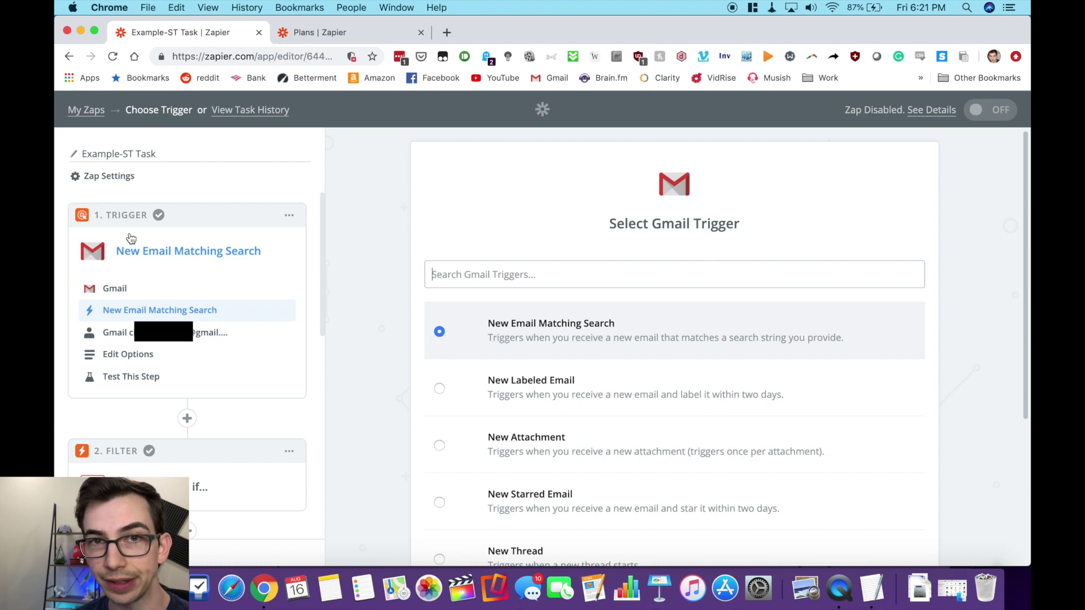
left_click(527, 345)
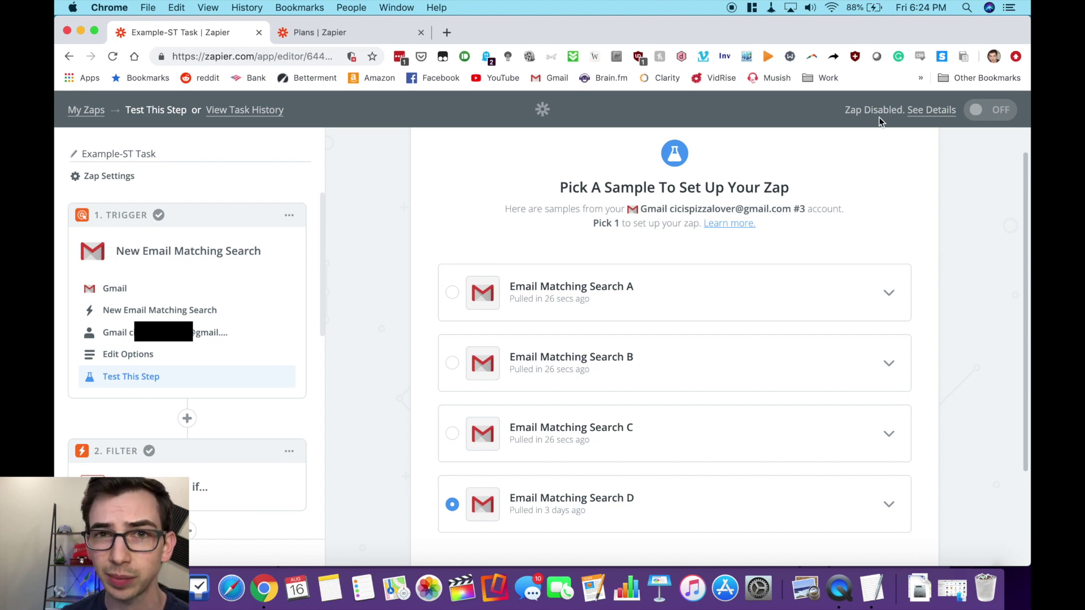
- Examine the review email contents in the trigger's samples Email Matching Search A, B and C
left_click(889, 292)
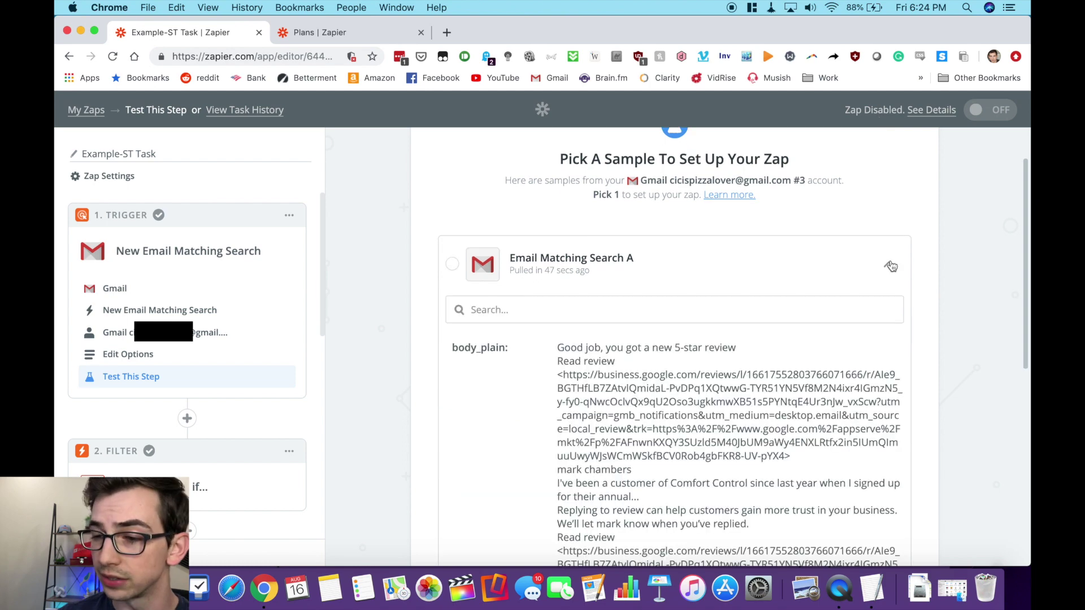
scroll(789, 371, "down", 10)
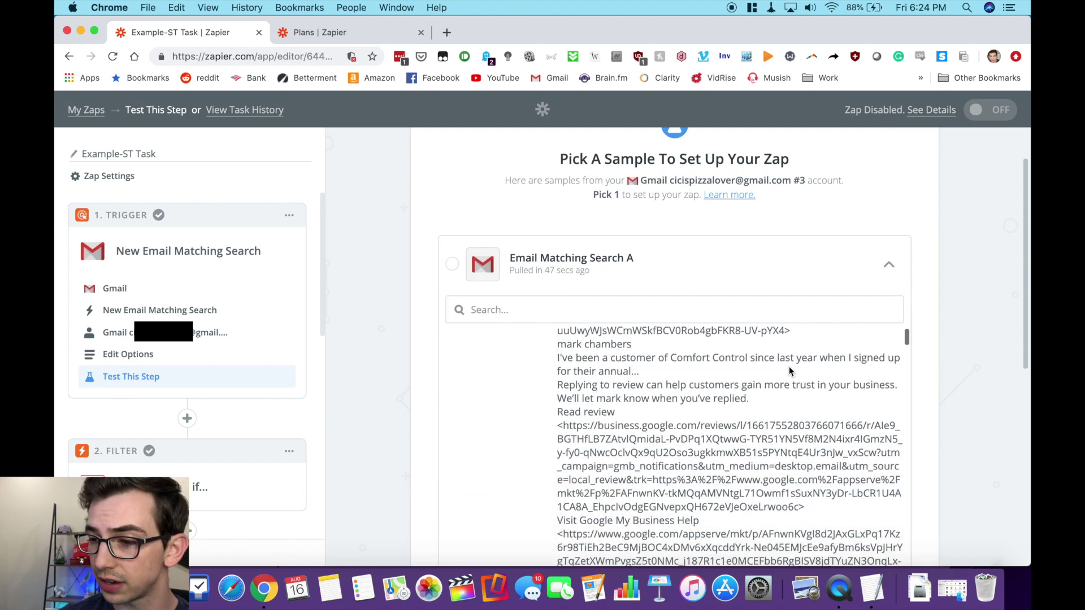
left_click(888, 292)
scroll(968, 283, "down", 8)
left_click(890, 312)
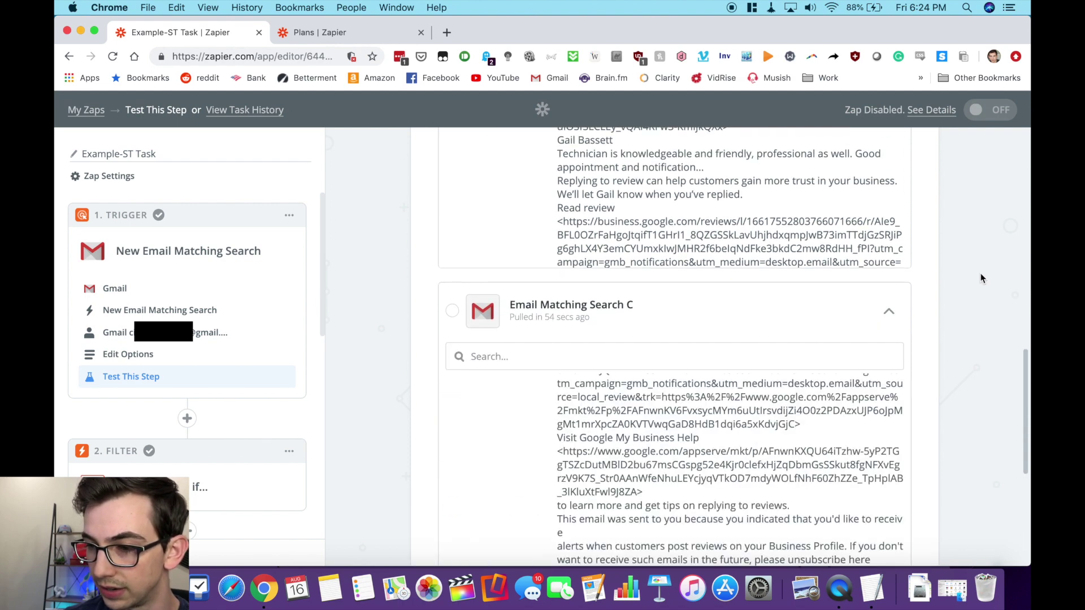
scroll(800, 453, "up", 3)
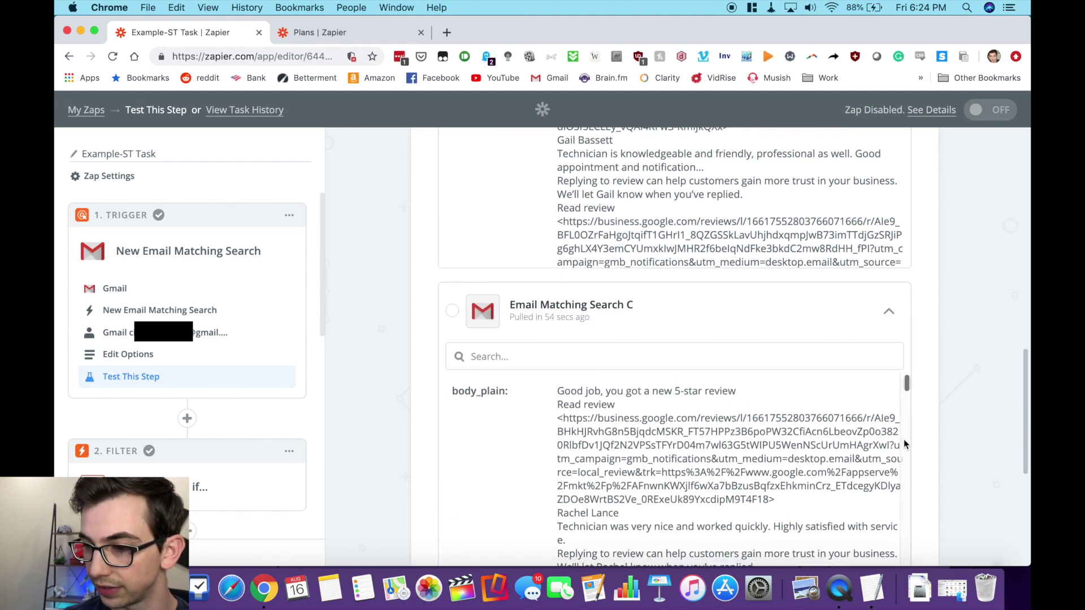
scroll(995, 406, "down", 5)
left_click(884, 380)
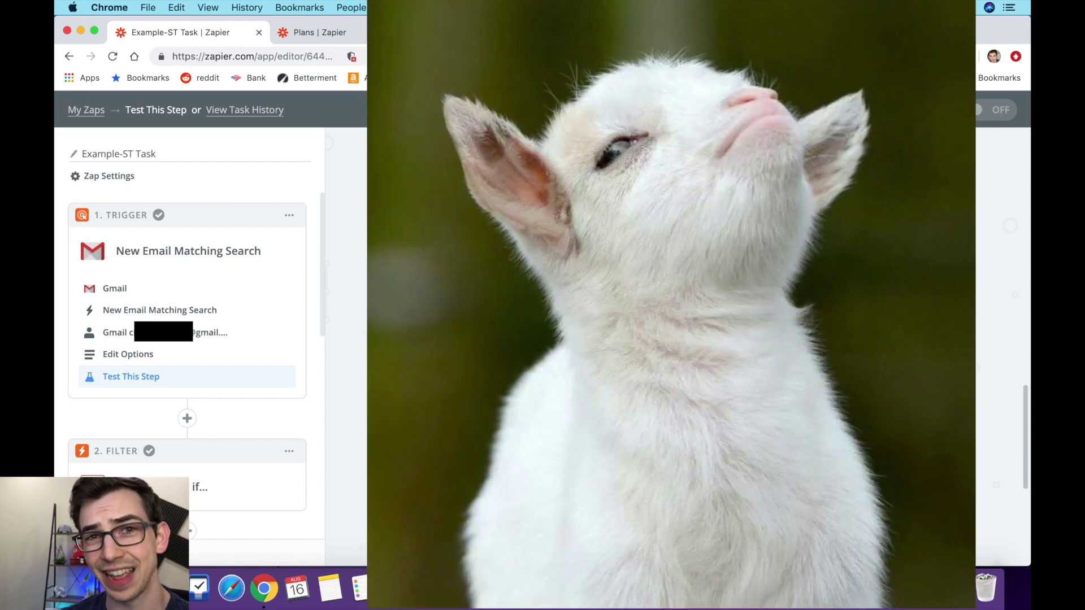
left_click(889, 380)
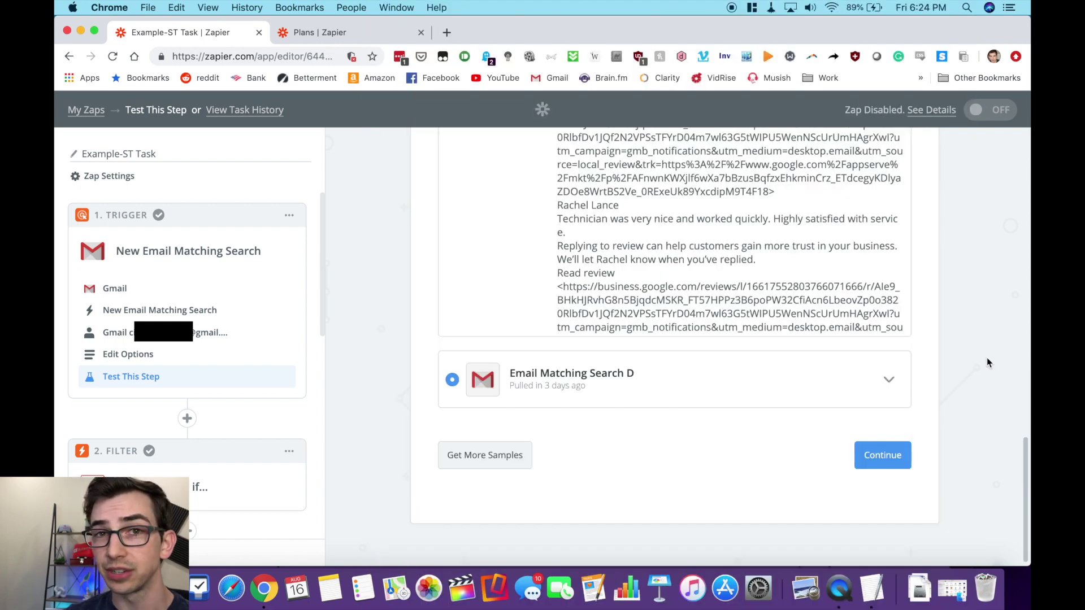
- Proceed to the Only continue if filter, choose the email's Body Plain as its field, and test the filter
left_click(882, 455)
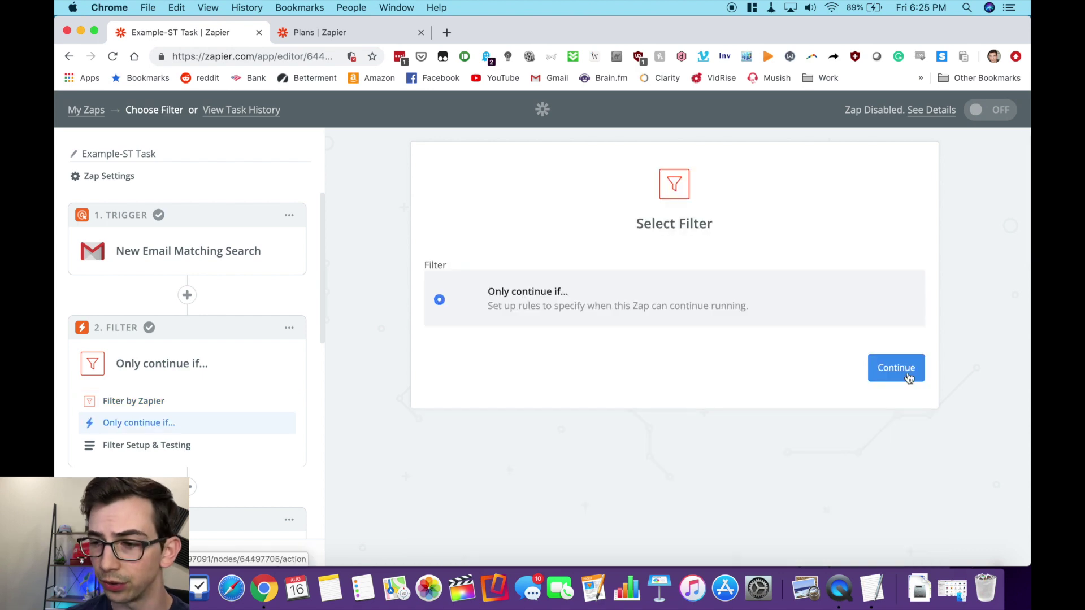
left_click(896, 367)
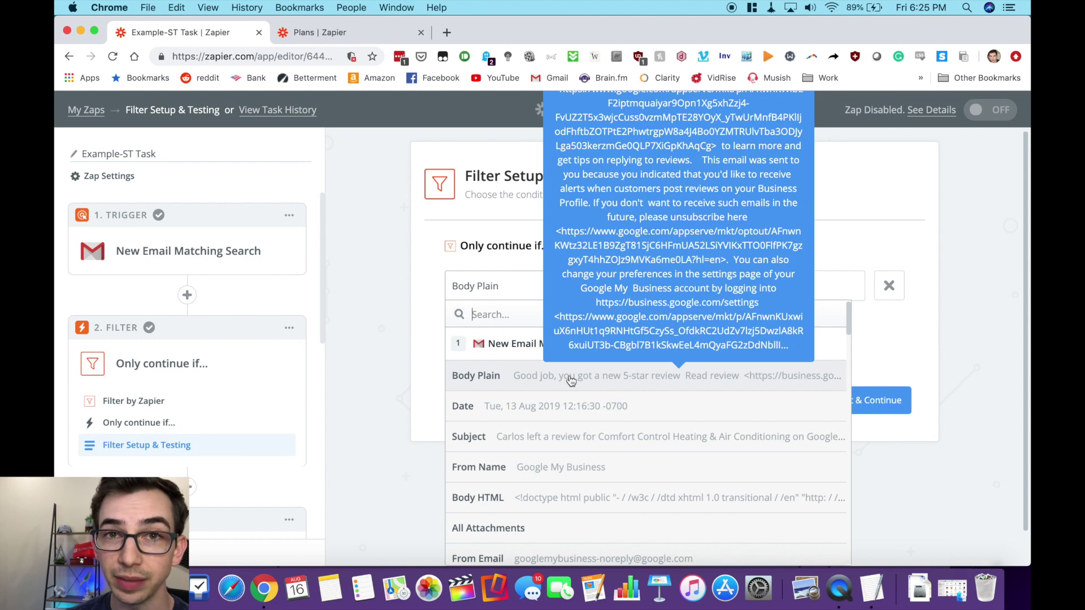
left_click(571, 380)
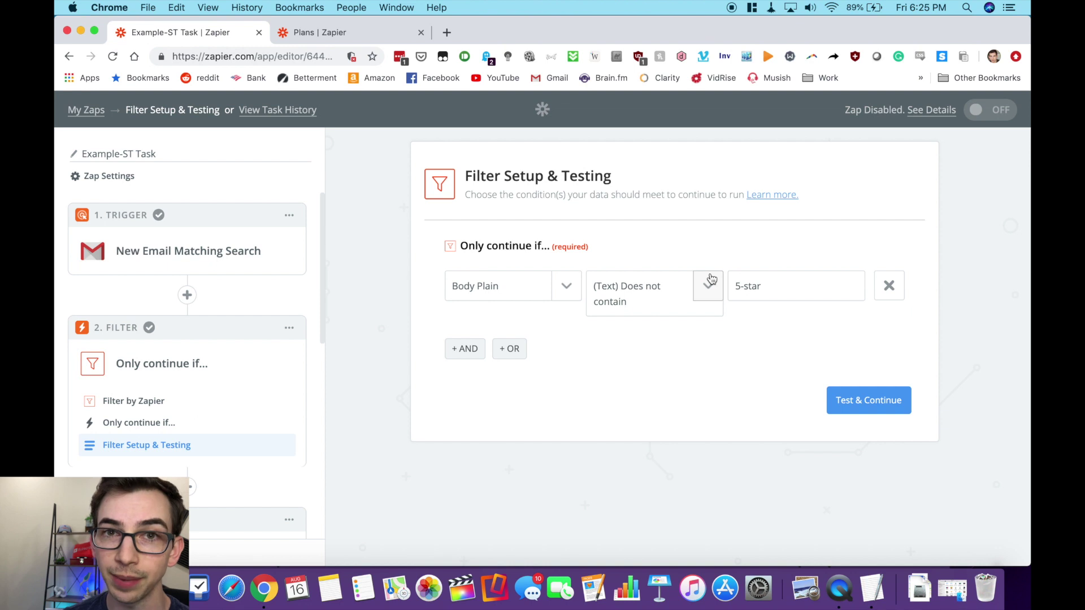
left_click(852, 403)
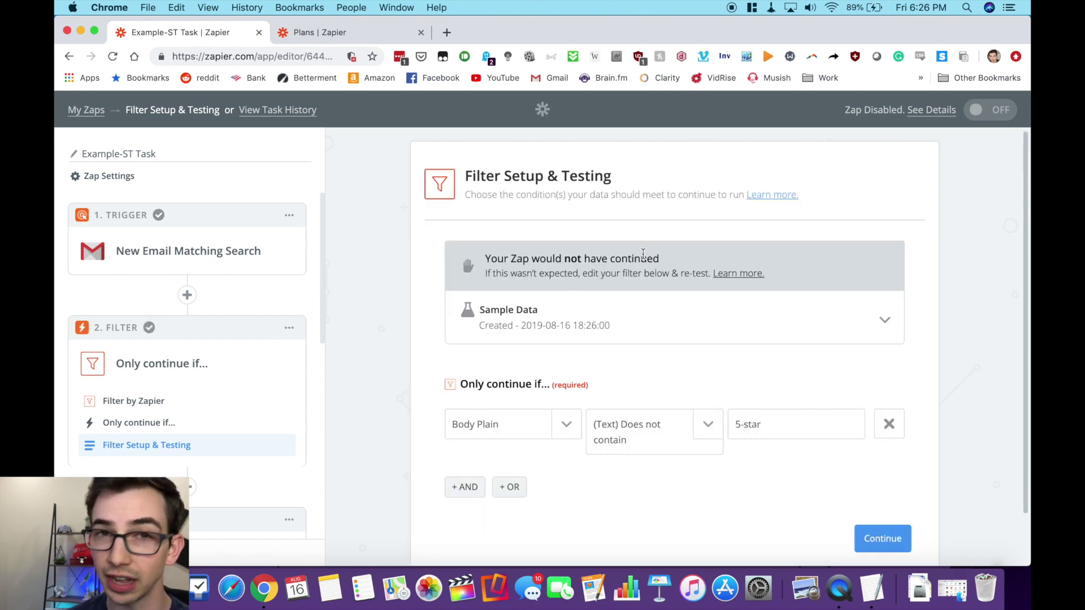
- Open the Create a ServiceTitan Task action and review its template fields from Task Creator to Task Type
scroll(241, 268, "down", 5)
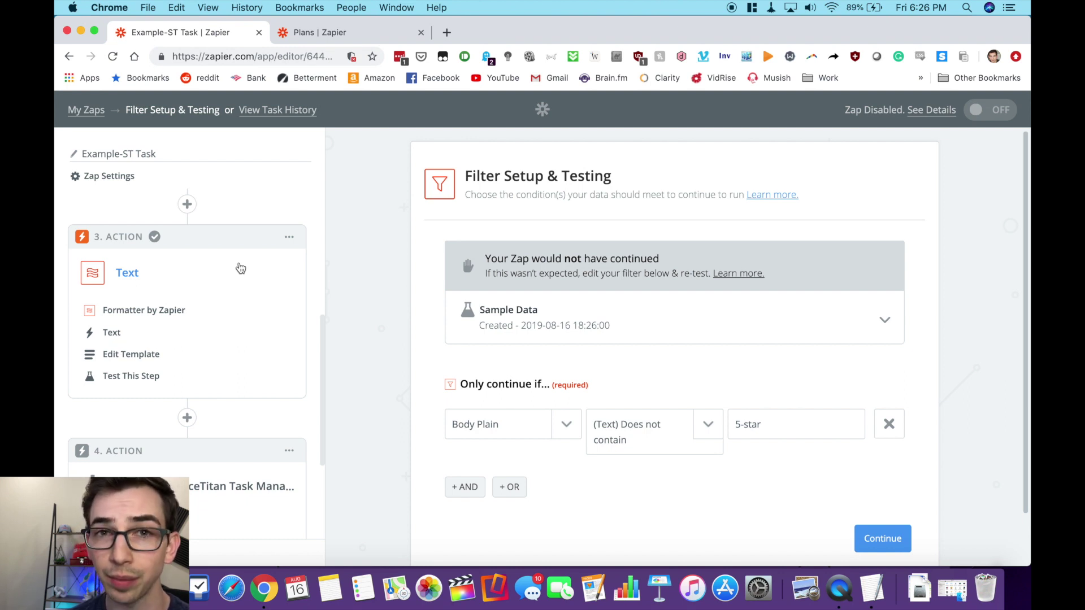
scroll(187, 317, "down", 3)
left_click(143, 368)
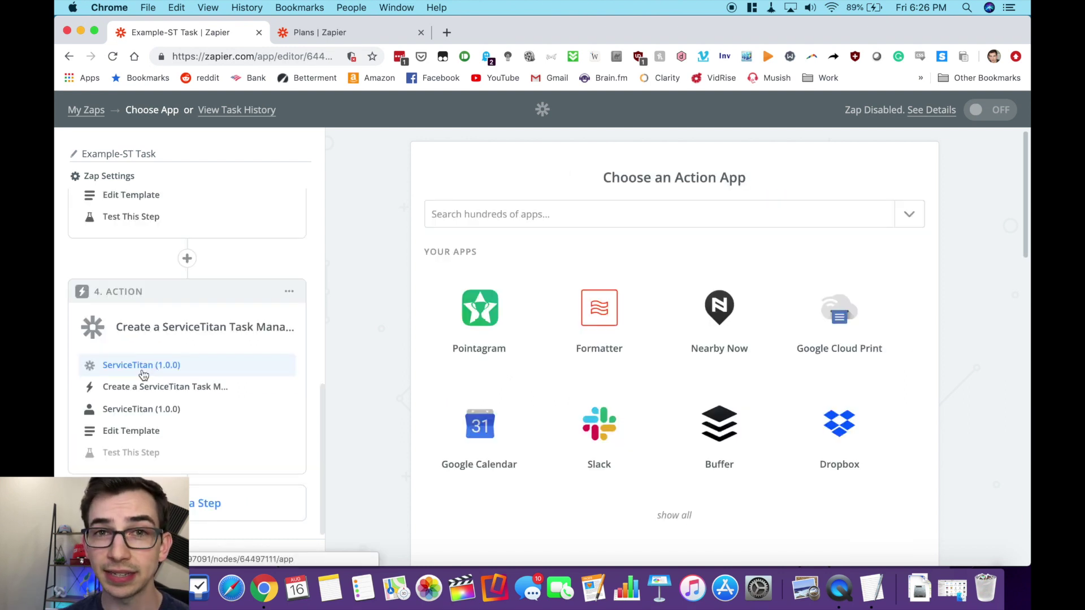
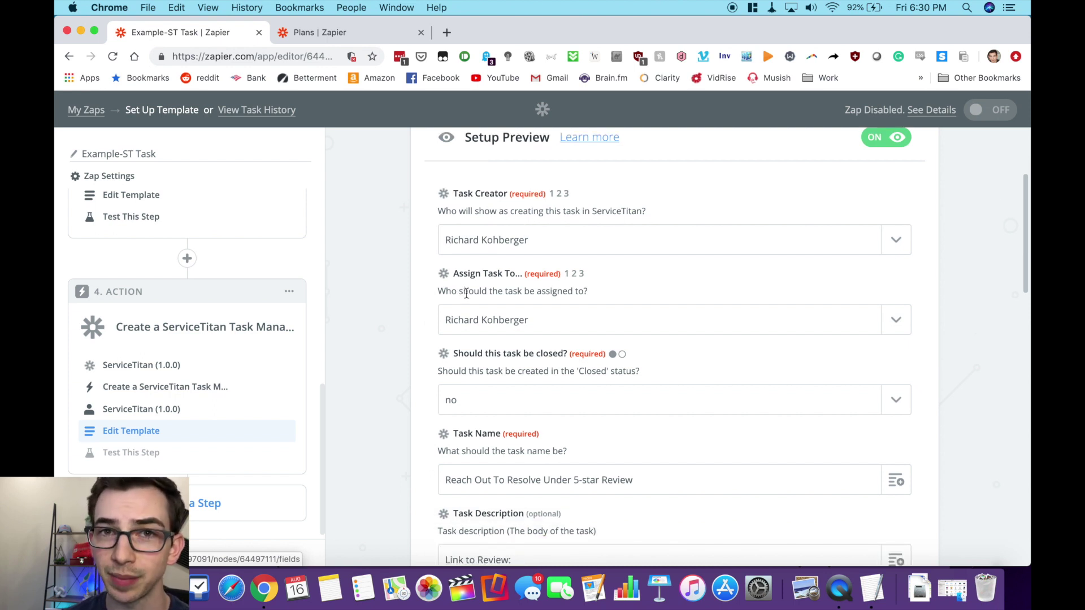
scroll(466, 293, "down", 3)
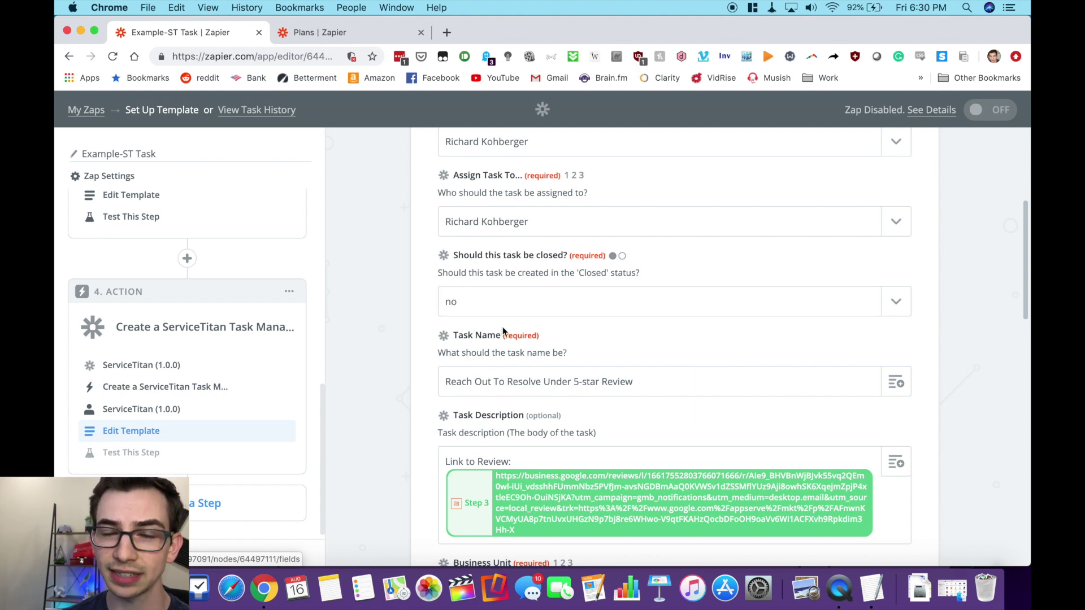
scroll(642, 222, "down", 5)
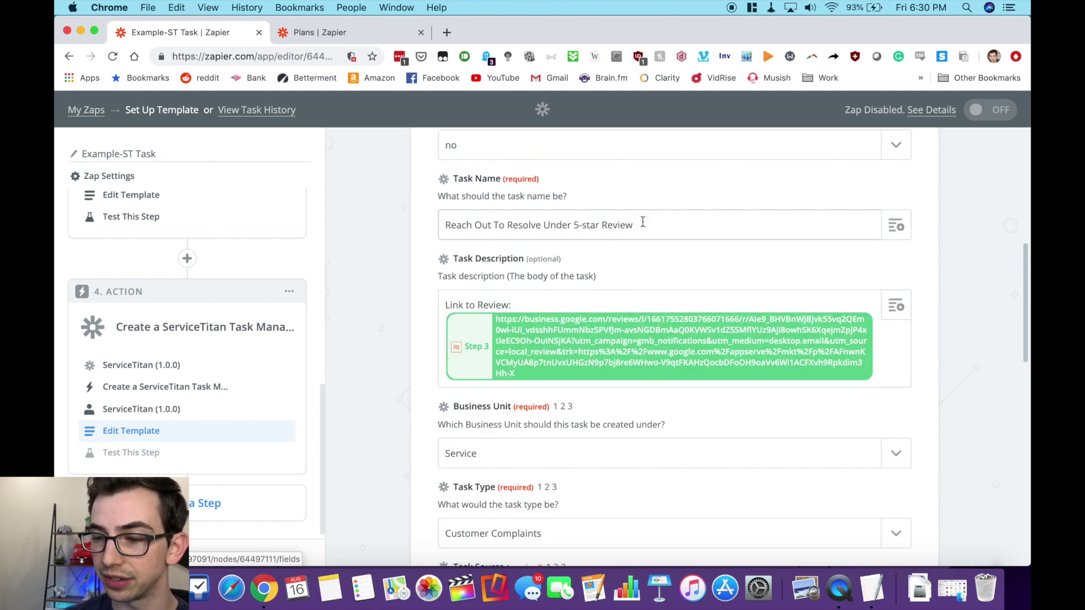
scroll(455, 202, "down", 2)
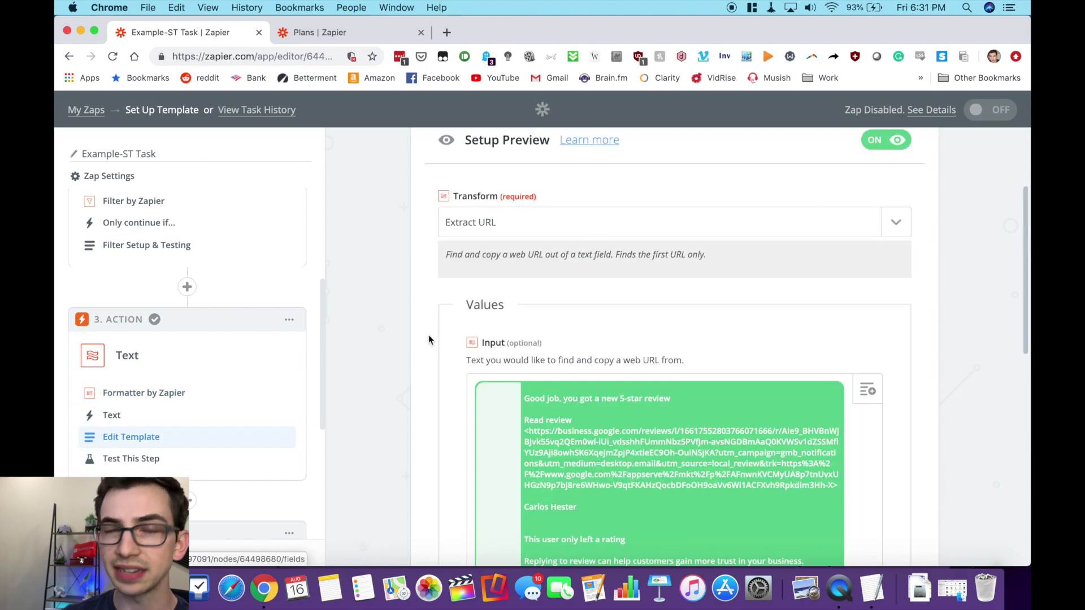
- Return to the ServiceTitan action's template and show the Text formatter output available for the Task Description
scroll(428, 340, "up", 1)
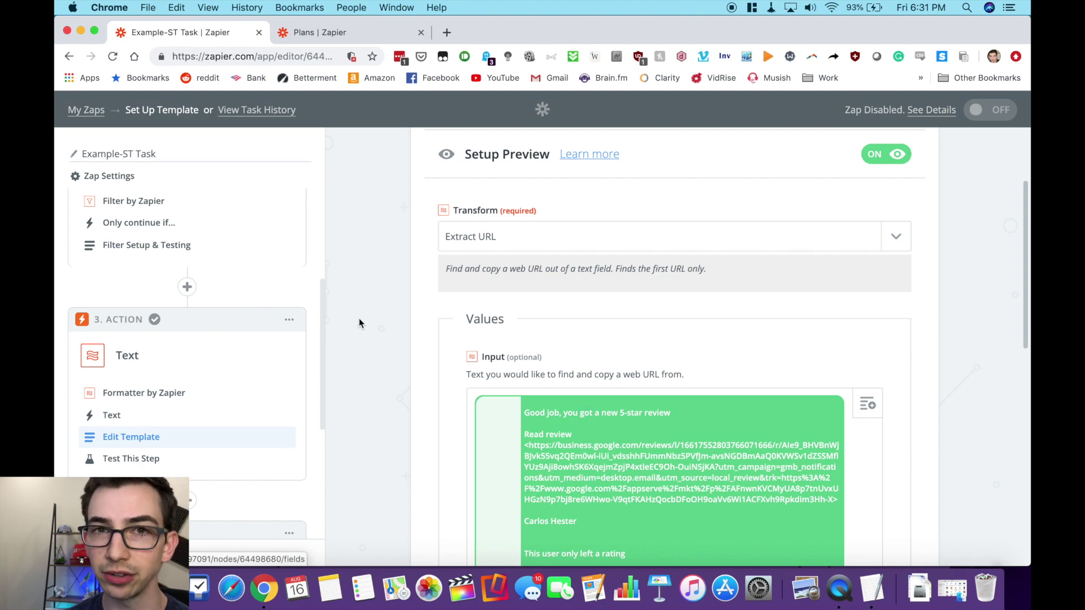
scroll(186, 395, "down", 3)
left_click(163, 458)
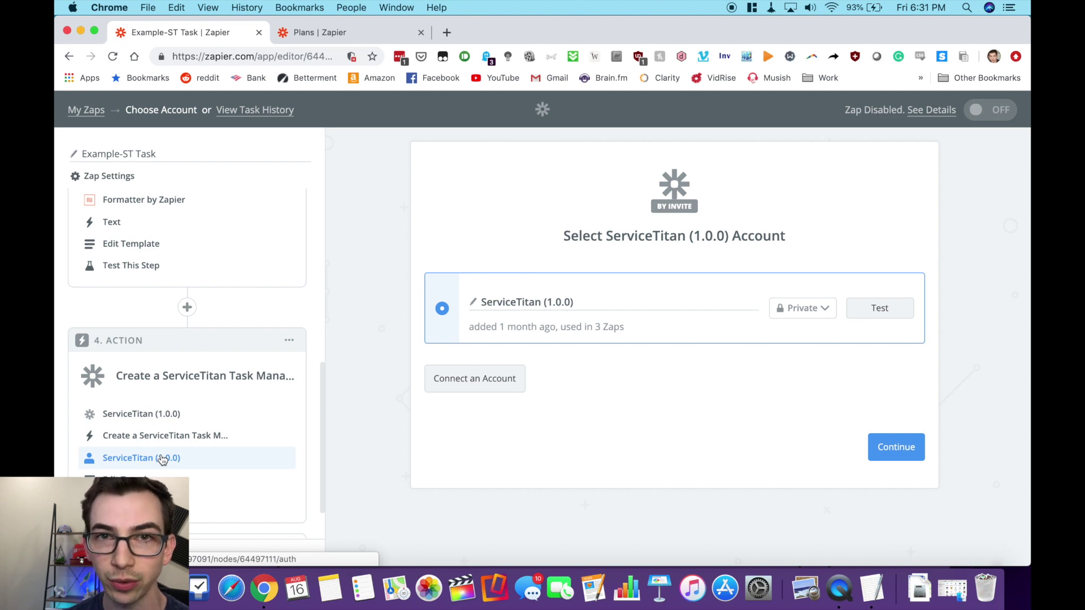
left_click(164, 479)
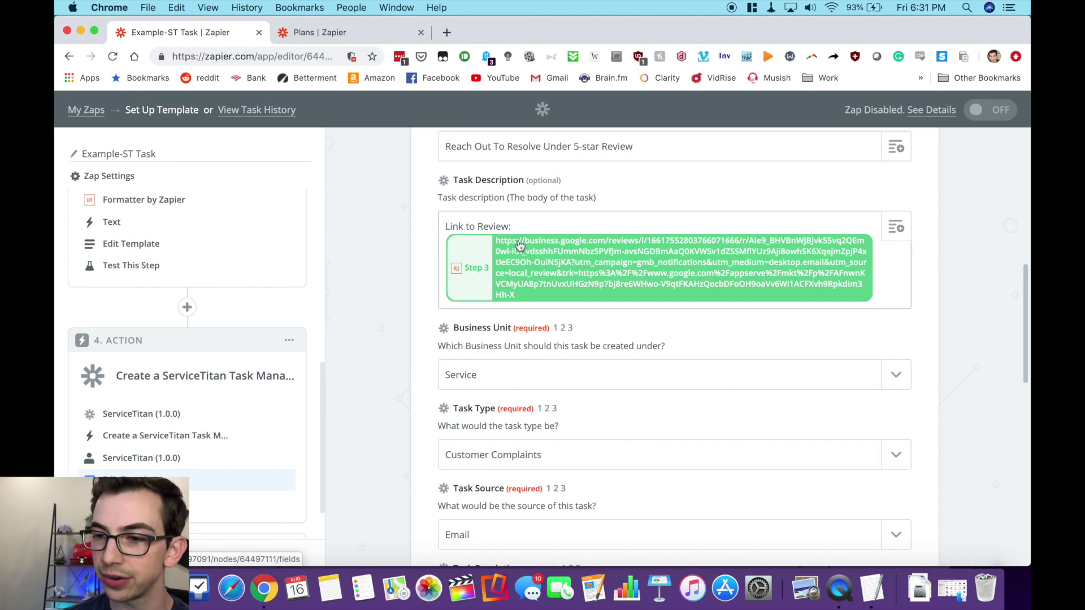
left_click(895, 224)
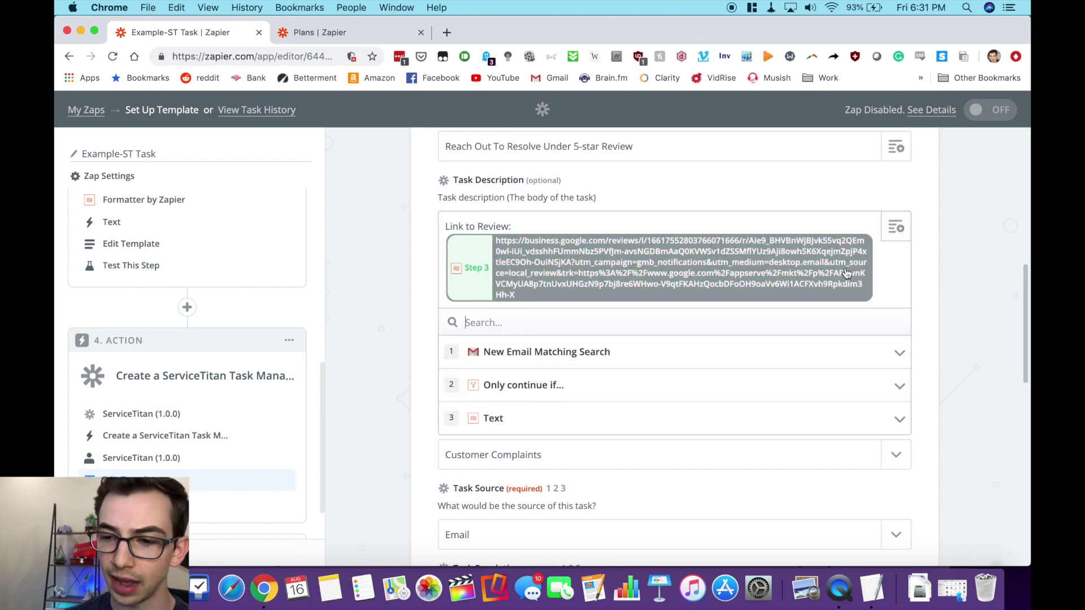
left_click(900, 420)
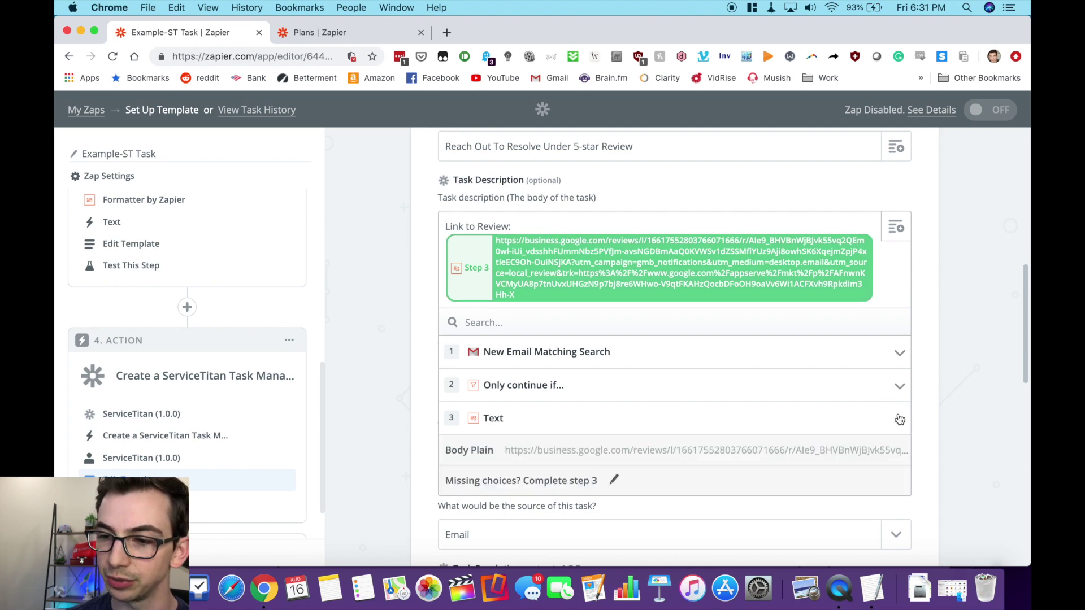
- Review the remaining ServiceTitan task fields and show the Gmail trigger data available for the Reported Date
scroll(795, 312, "down", 2)
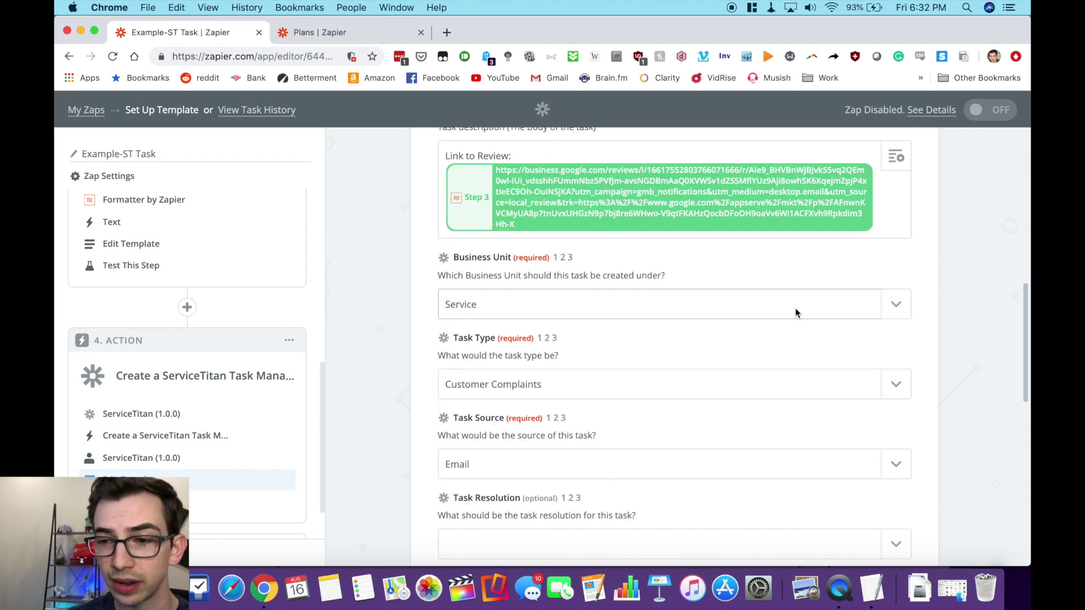
scroll(763, 325, "down", 2)
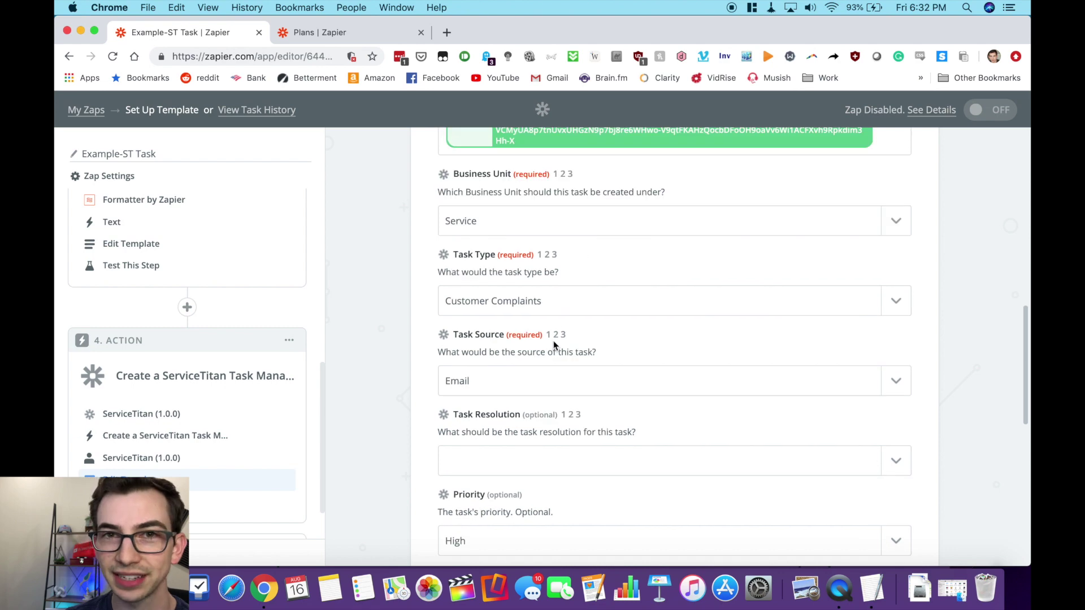
scroll(574, 315, "down", 2)
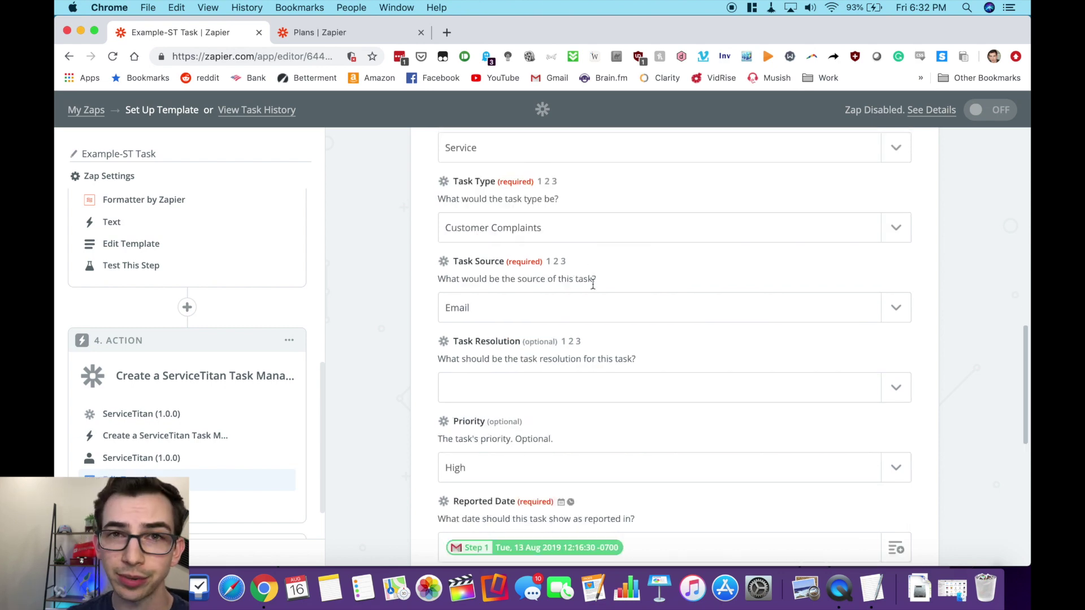
scroll(549, 219, "down", 3)
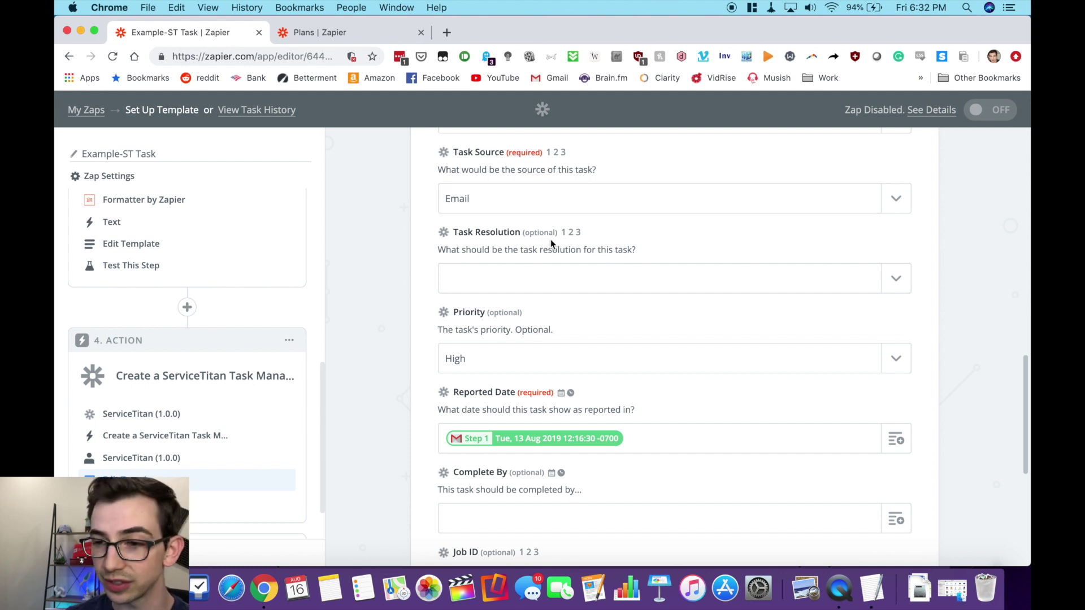
scroll(552, 265, "down", 5)
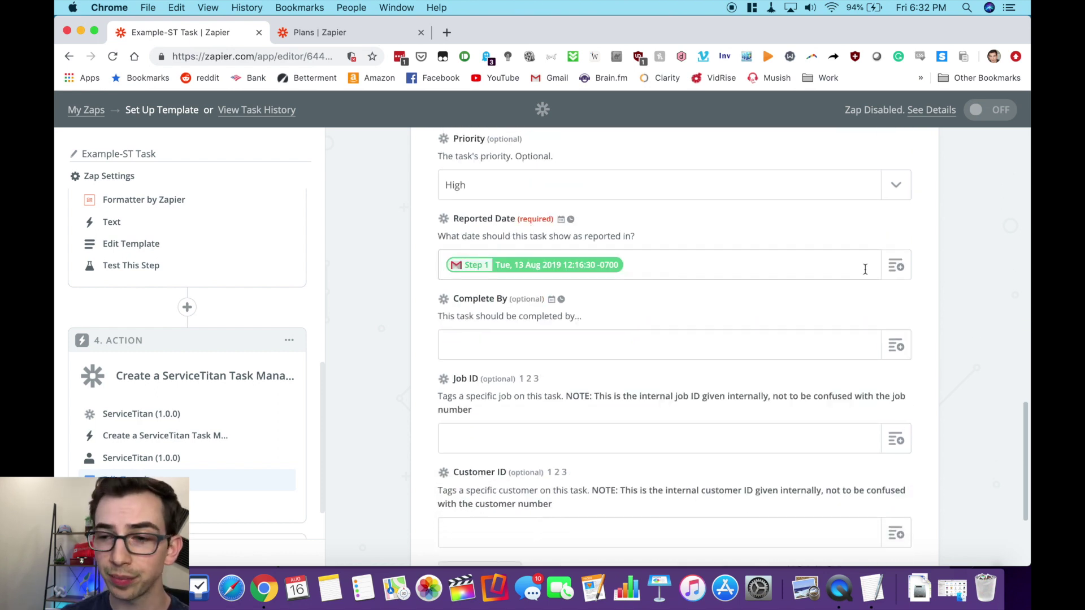
left_click(897, 277)
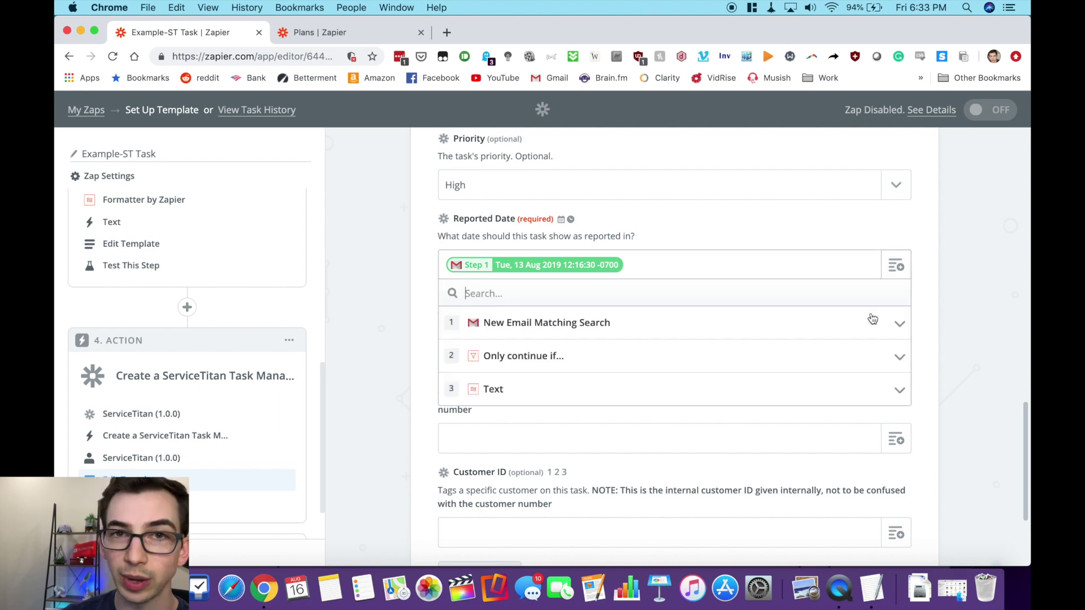
left_click(899, 323)
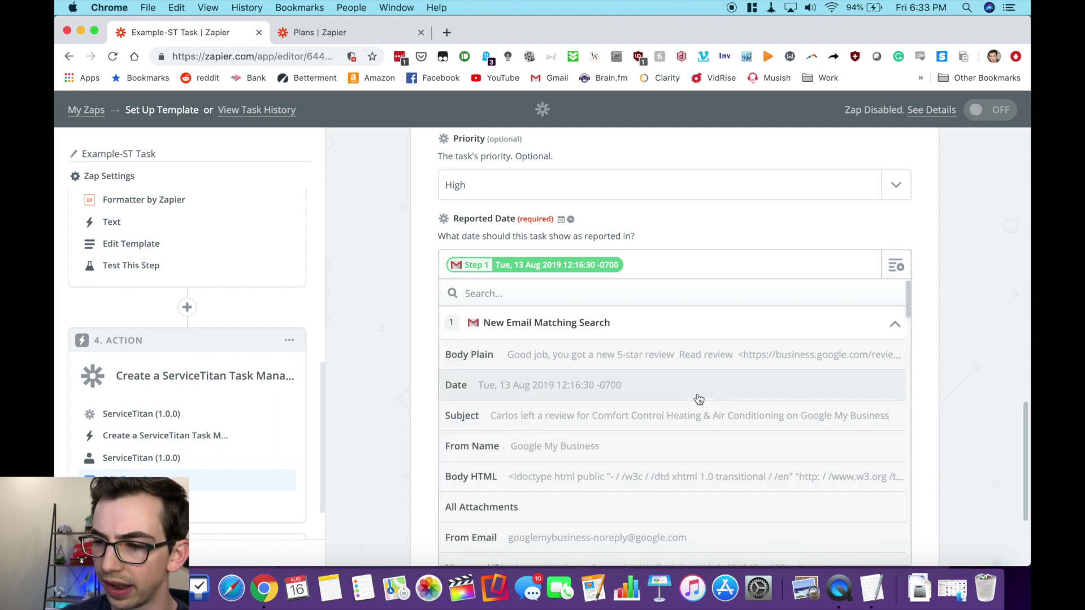
- Use the Gmail trigger's Date as the Reported Date, leave the remaining optional fields empty, and proceed to the ServiceTitan action's test
left_click(650, 384)
scroll(654, 328, "down", 2)
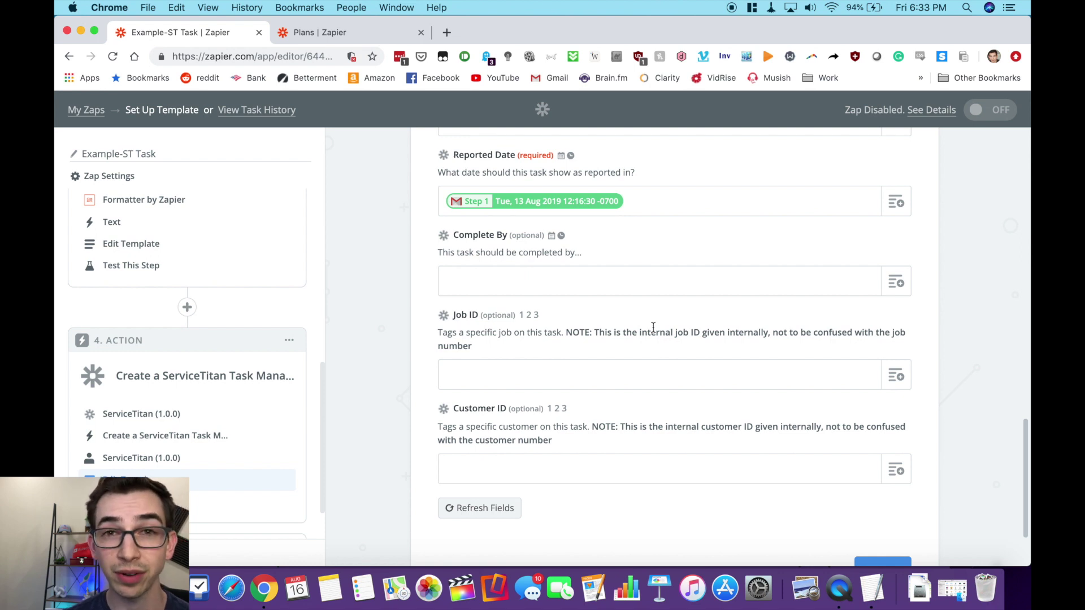
scroll(653, 327, "down", 3)
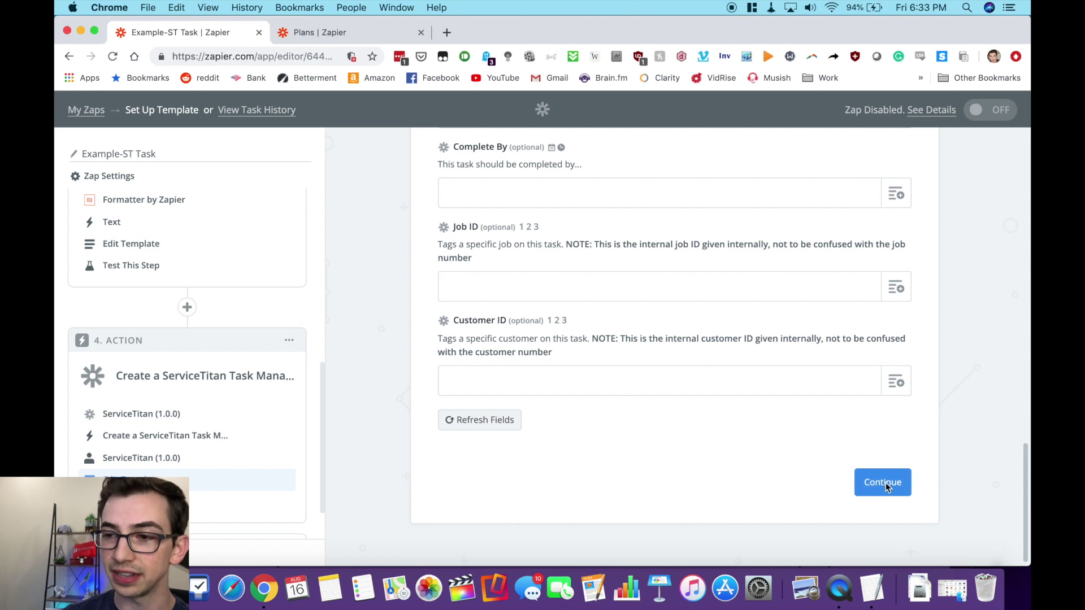
left_click(887, 482)
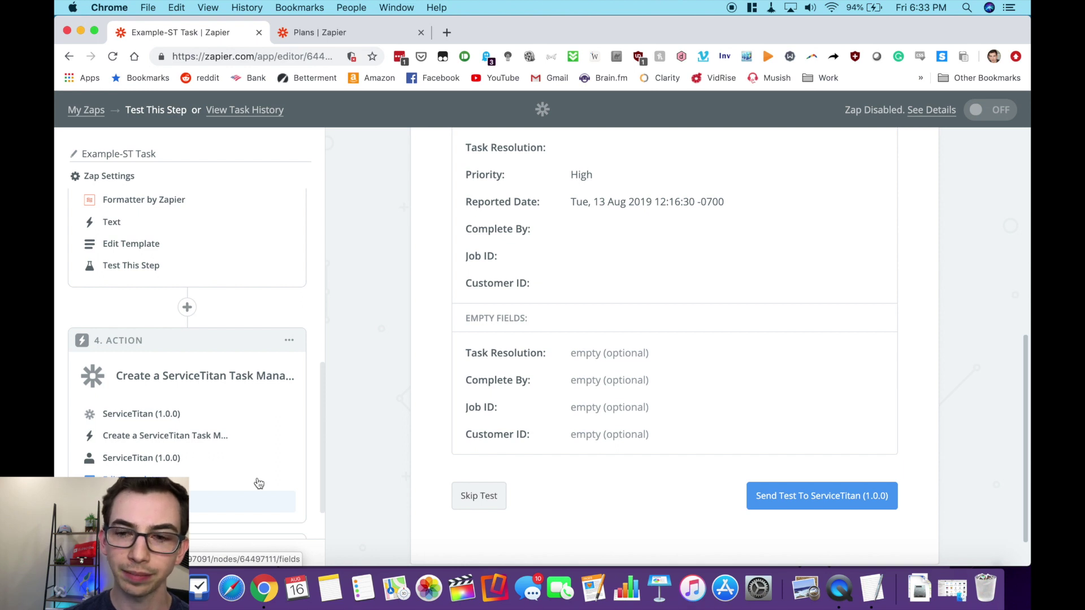
scroll(259, 483, "down", 1)
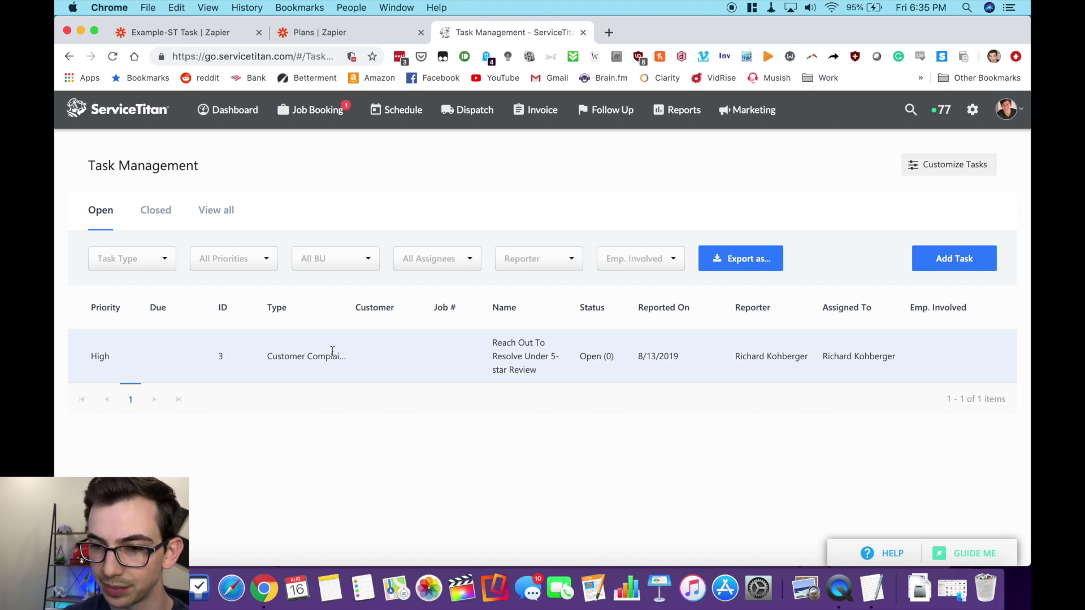
- In ServiceTitan's Task Management, open the Reach Out To Resolve Under 5-star Review task and follow the review link in its description
left_click(510, 367)
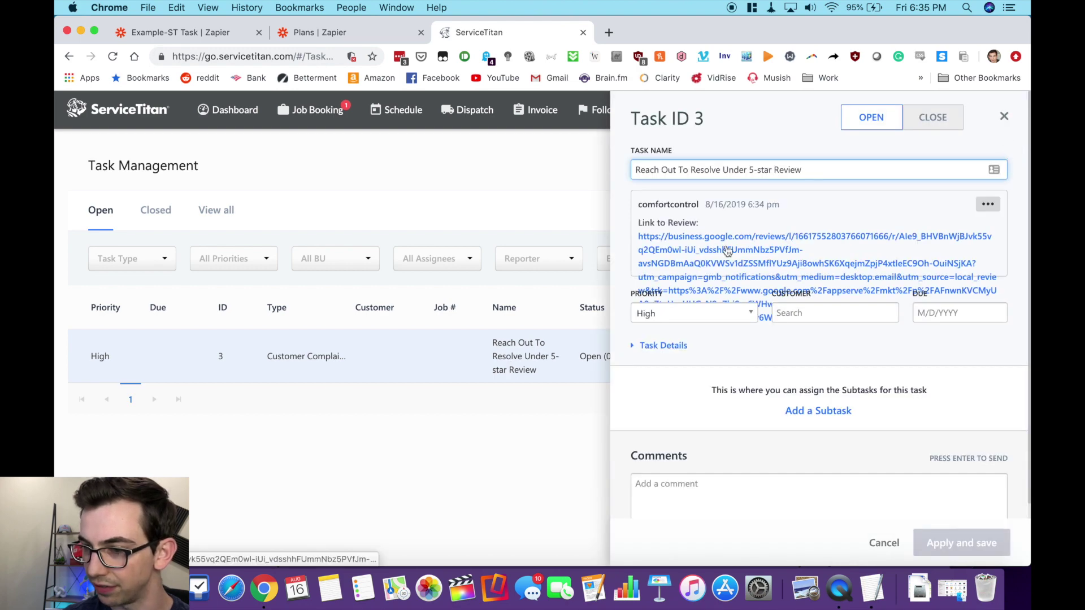
left_click(725, 265)
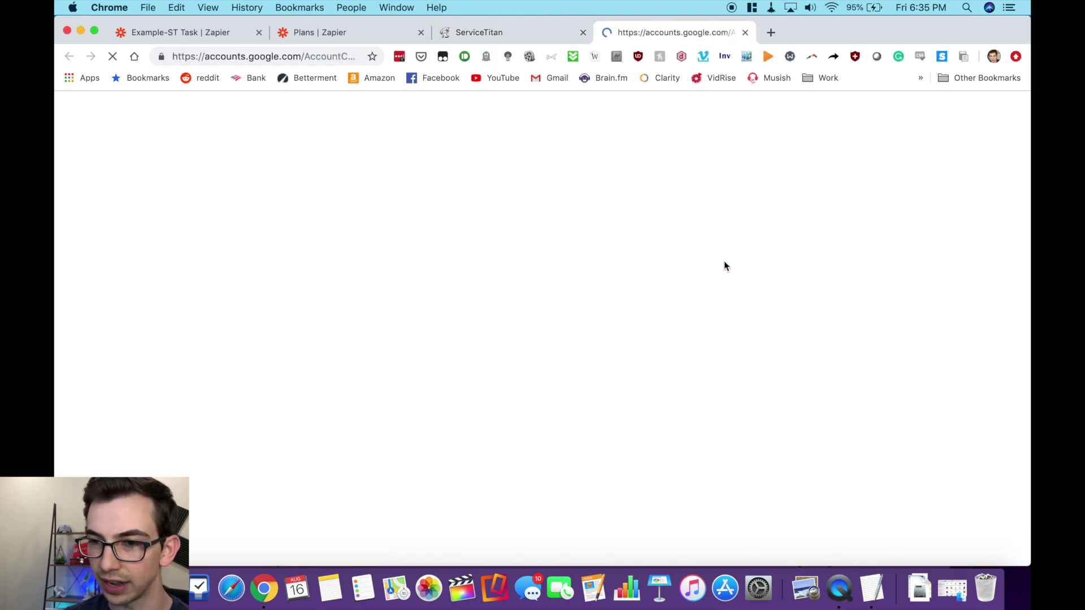